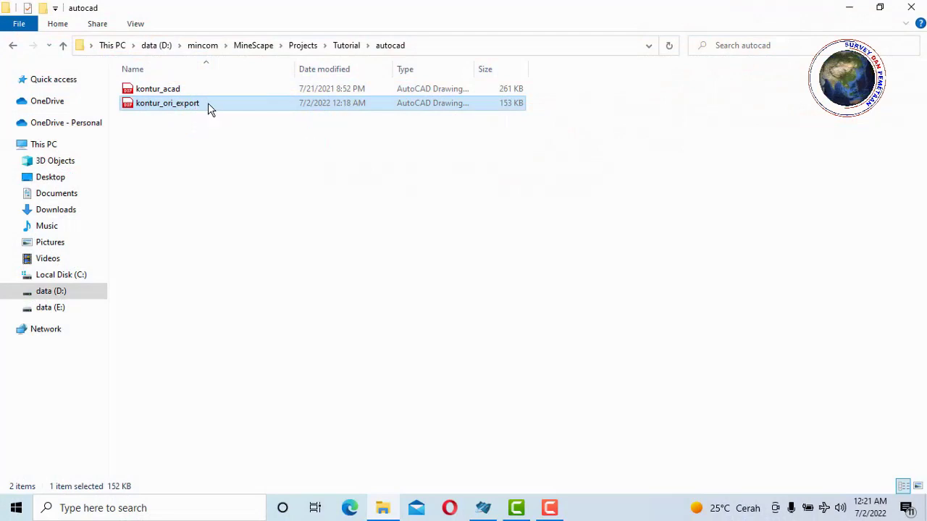
- Copy kontur_ori_export from the autocad folder to data (E:) and open the copy
right_click(207, 107)
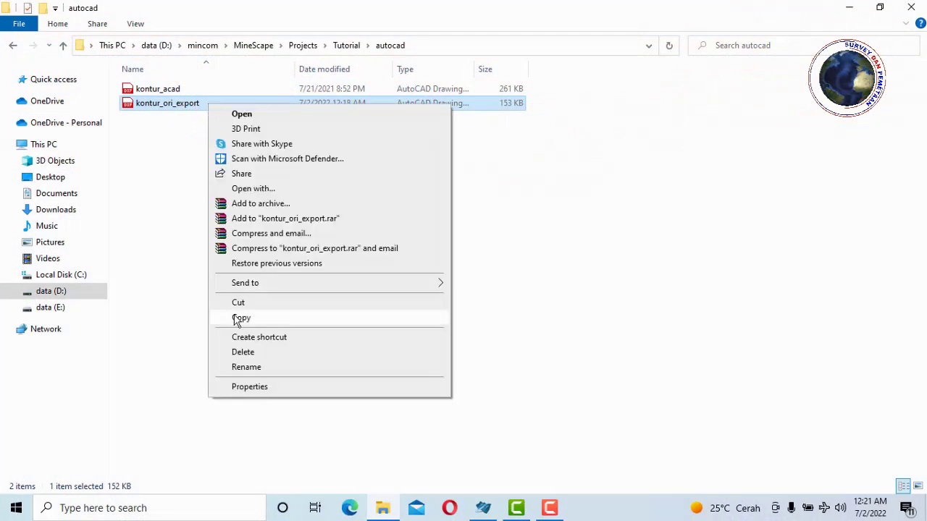
left_click(241, 319)
left_click(67, 308)
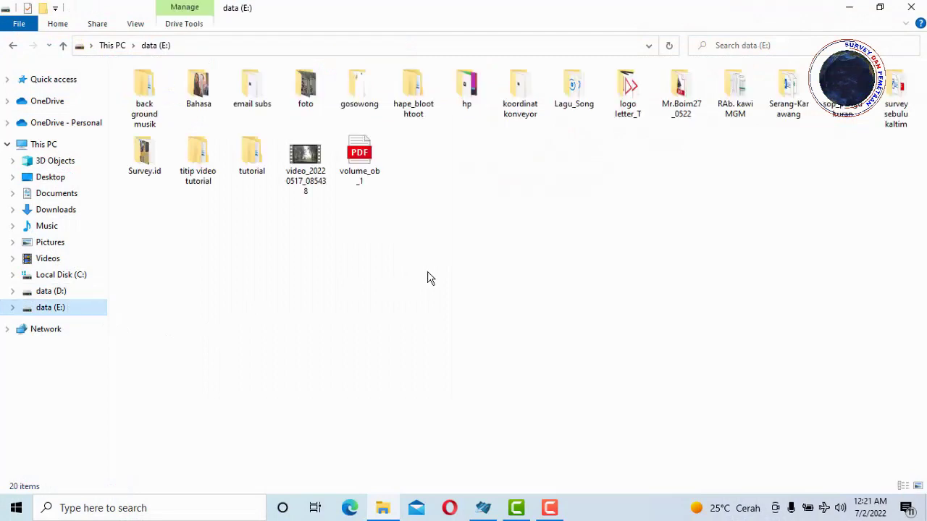
right_click(444, 231)
left_click(478, 318)
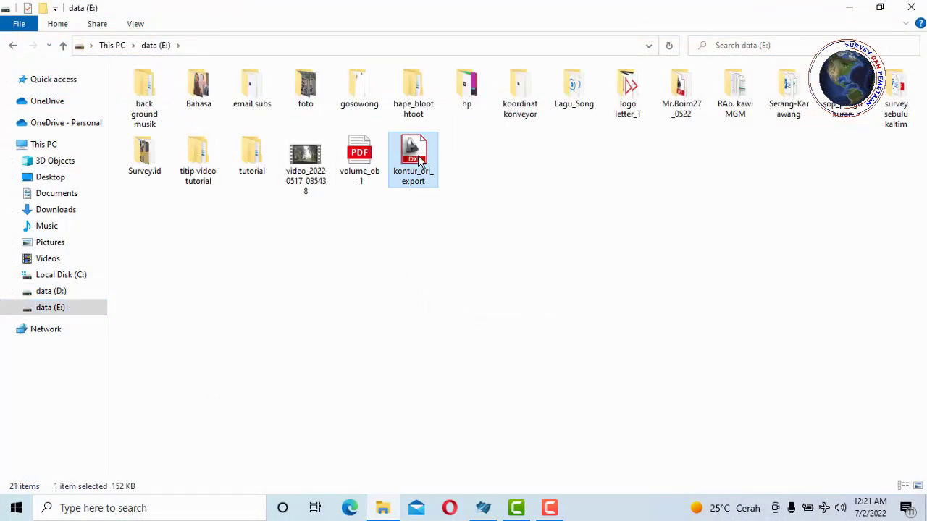
double_click(425, 161)
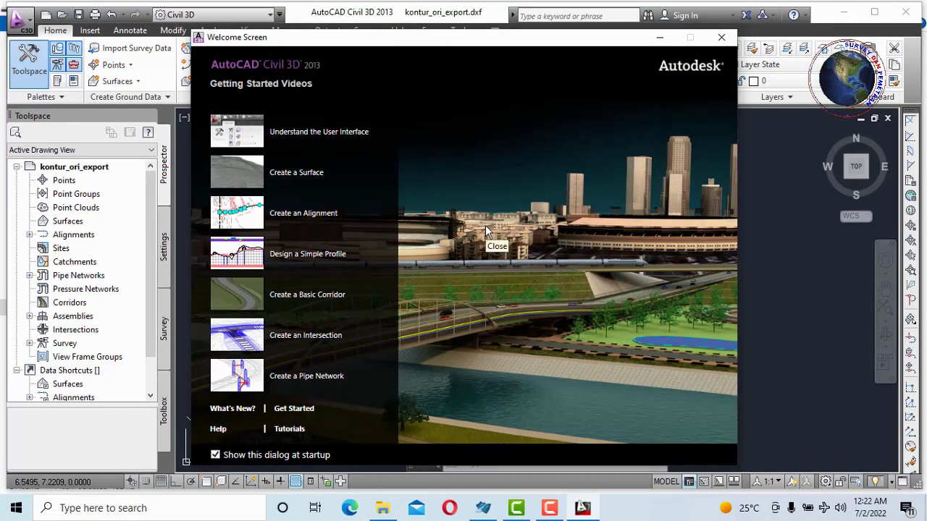
- Dismiss the AutoCAD Civil 3D 2013 Welcome Screen to reveal the kontur_ori_export drawing
left_click(485, 225)
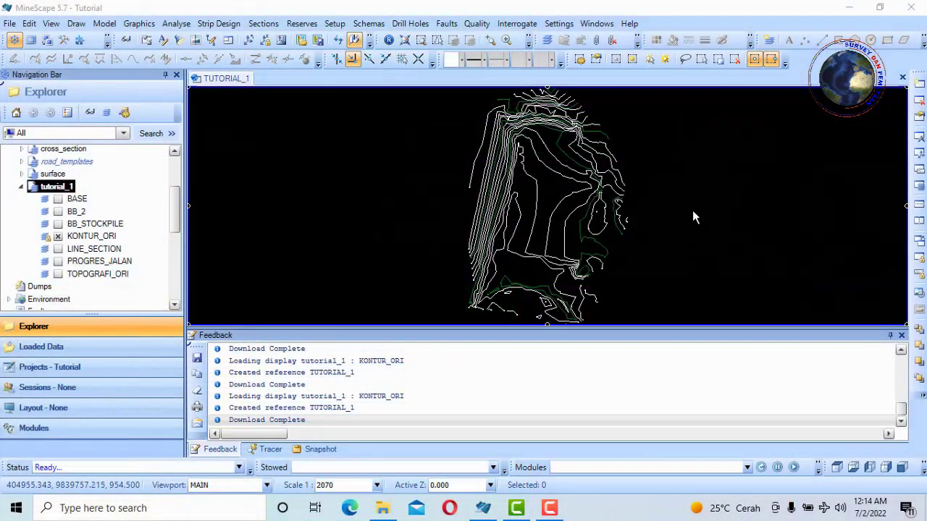
- Pan the contour view left and select the KONTUR_ORI layer under tutorial_1
left_click(677, 226)
middle_click_drag(676, 227, 536, 219)
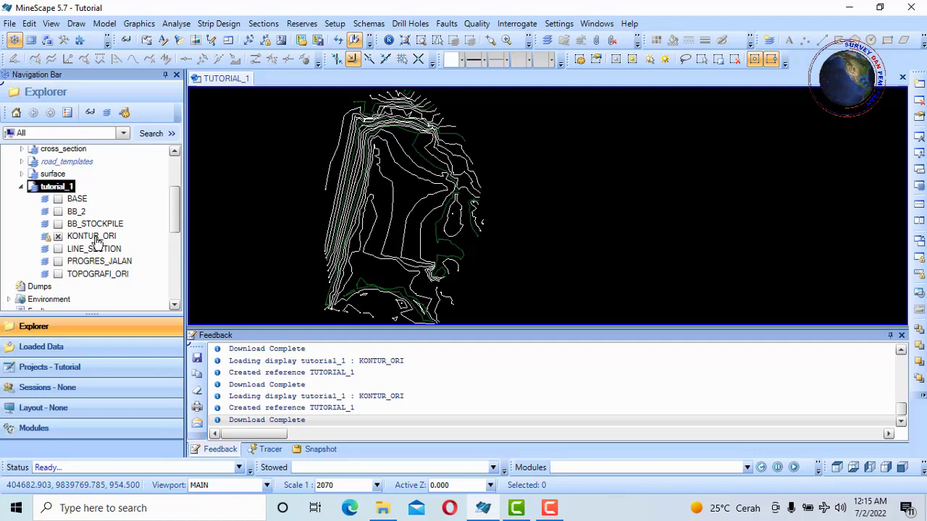
left_click(366, 221)
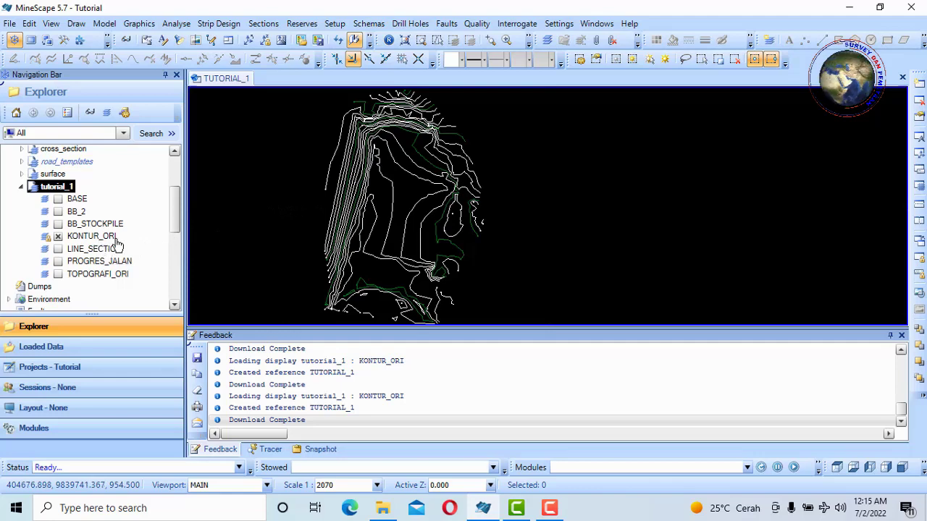
left_click(97, 241)
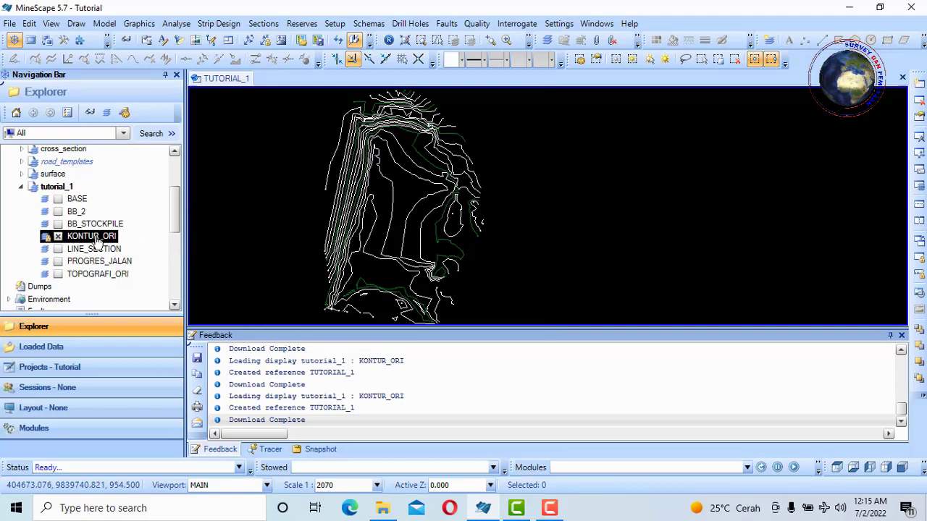
- Start an export of the KONTUR_ORI layer and switch to the DXF tab
right_click(97, 241)
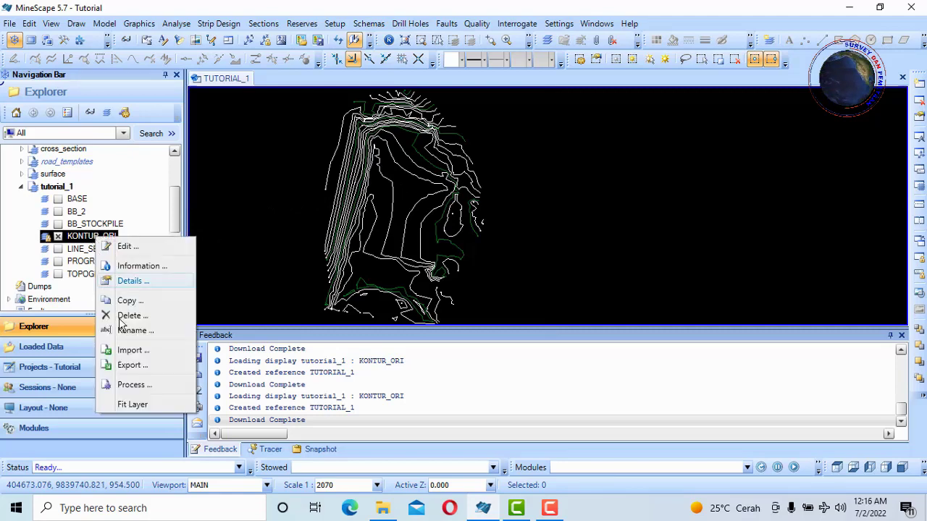
left_click(130, 365)
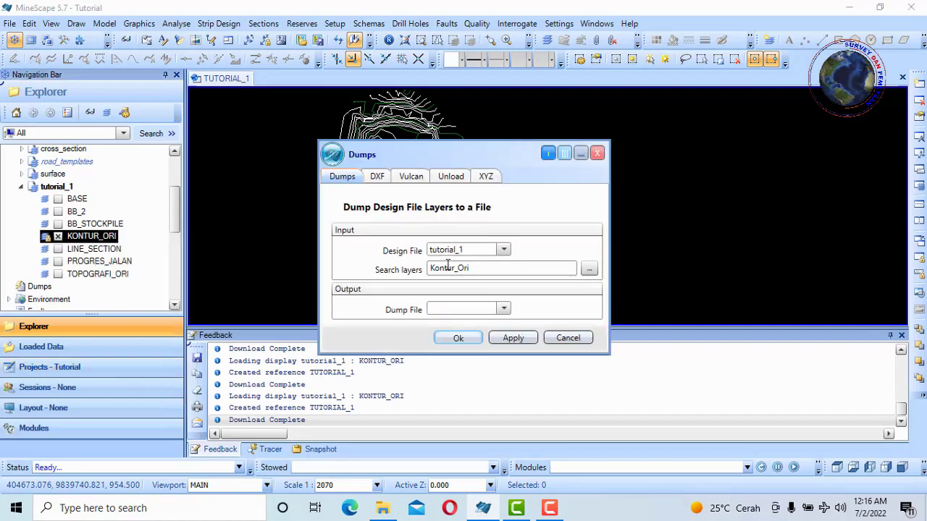
left_click(377, 178)
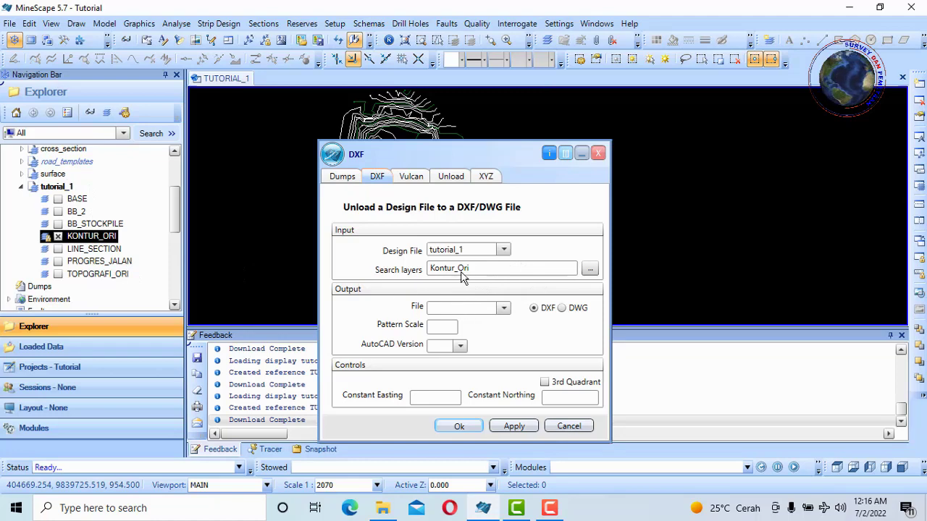
- Copy the Kontur_Ori layer name into the DXF output File field as the file name
left_click_drag(473, 269, 426, 274)
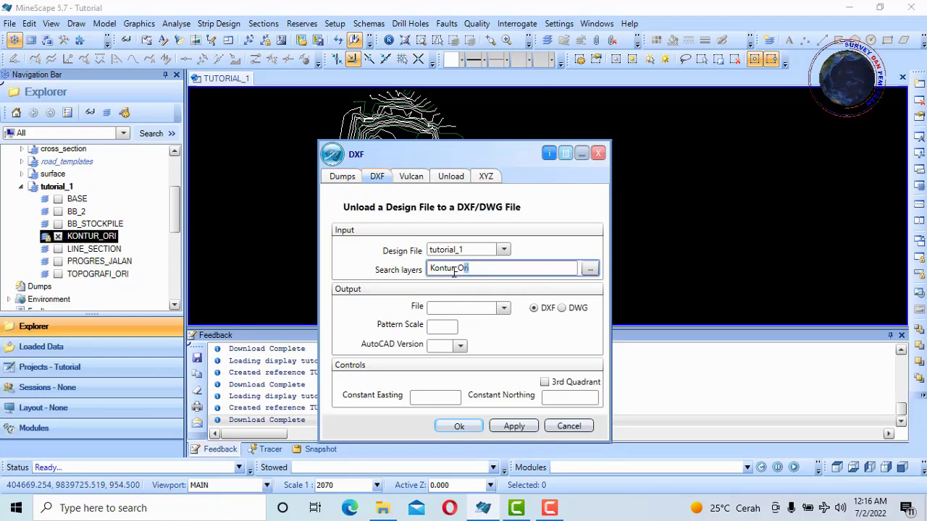
right_click(448, 269)
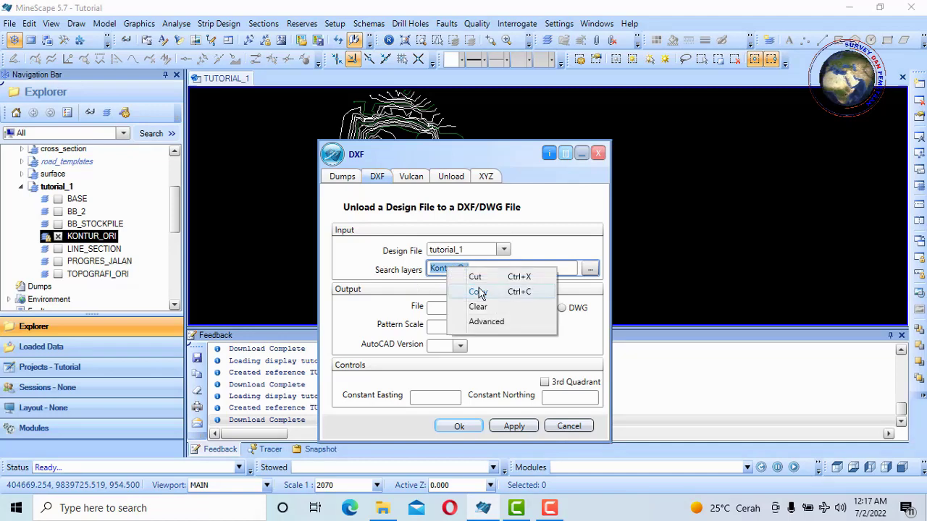
left_click(478, 292)
right_click(440, 310)
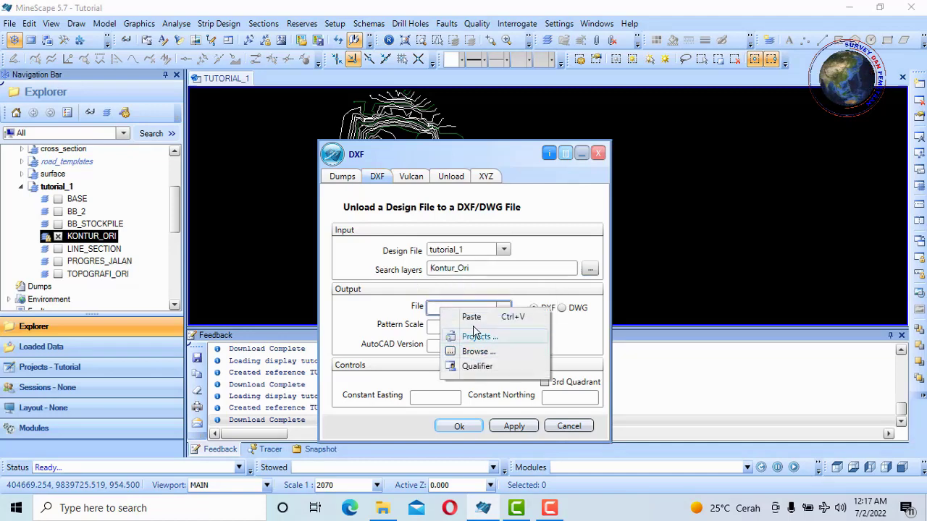
left_click(473, 319)
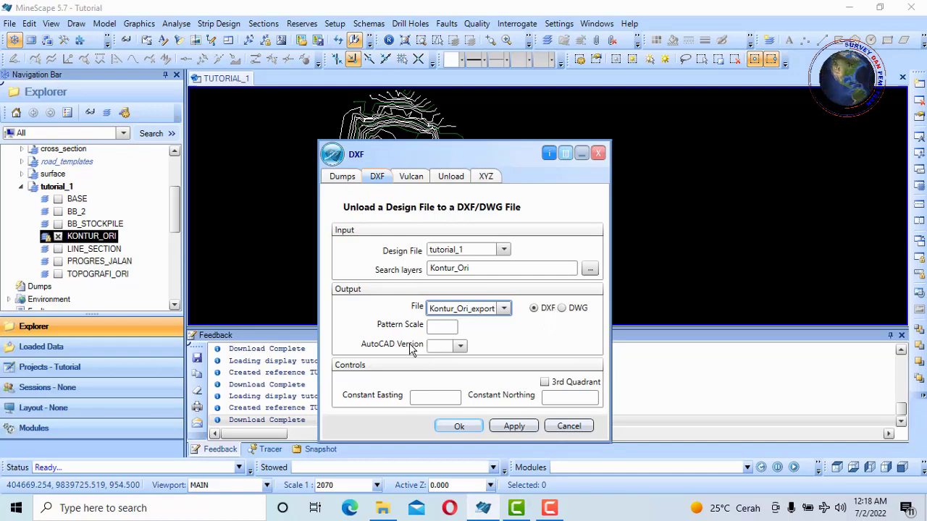
- Choose AutoCAD version 9 and run the DXF unload of Kontur_Ori
left_click(461, 346)
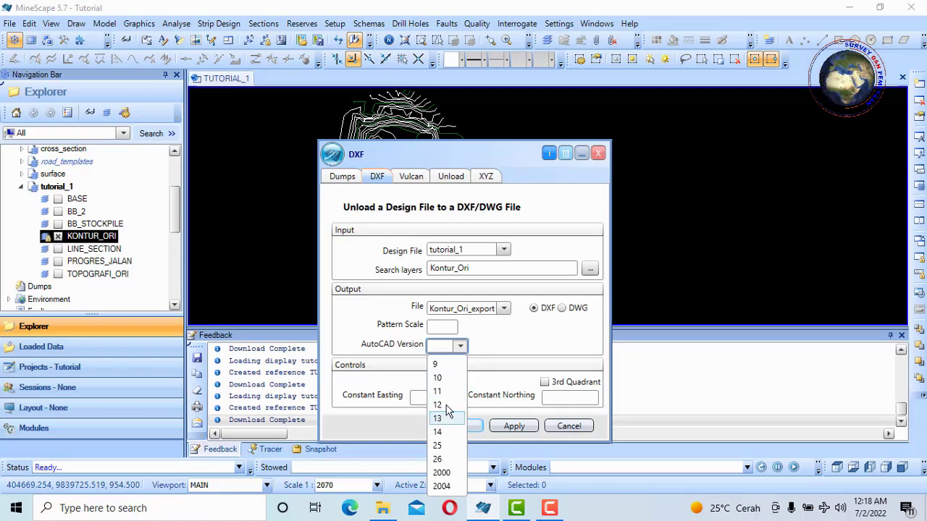
left_click(443, 365)
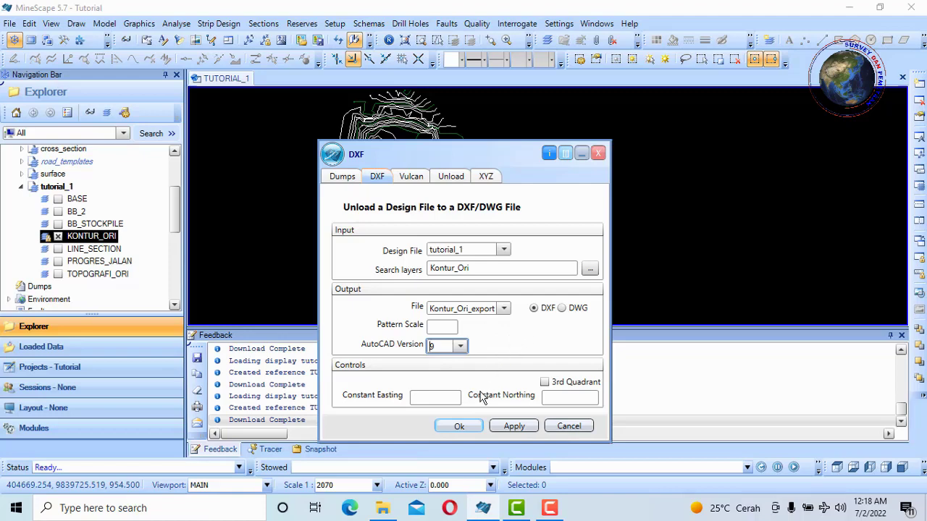
left_click(462, 427)
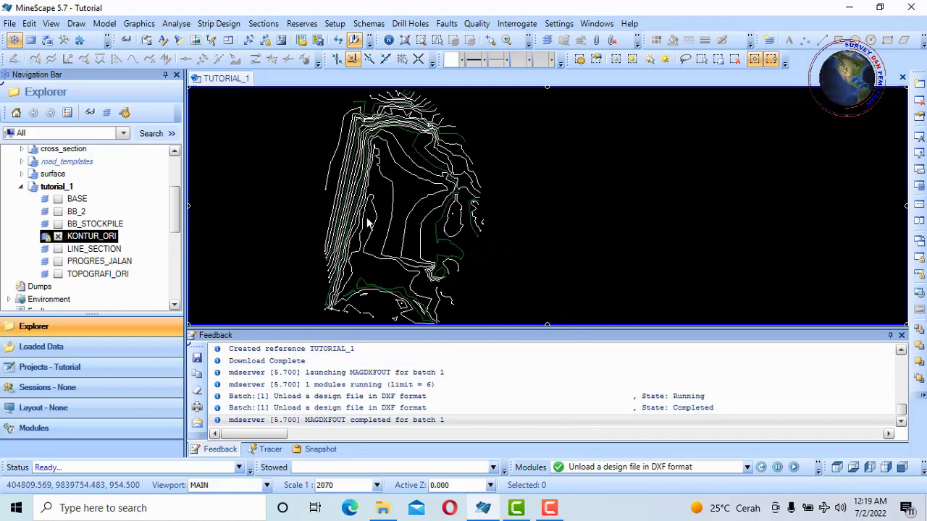
- Find kontur_ori_export.dxf under the expanded AutoCAD data node, then switch to File Explorer
scroll(182, 180, "up", 1)
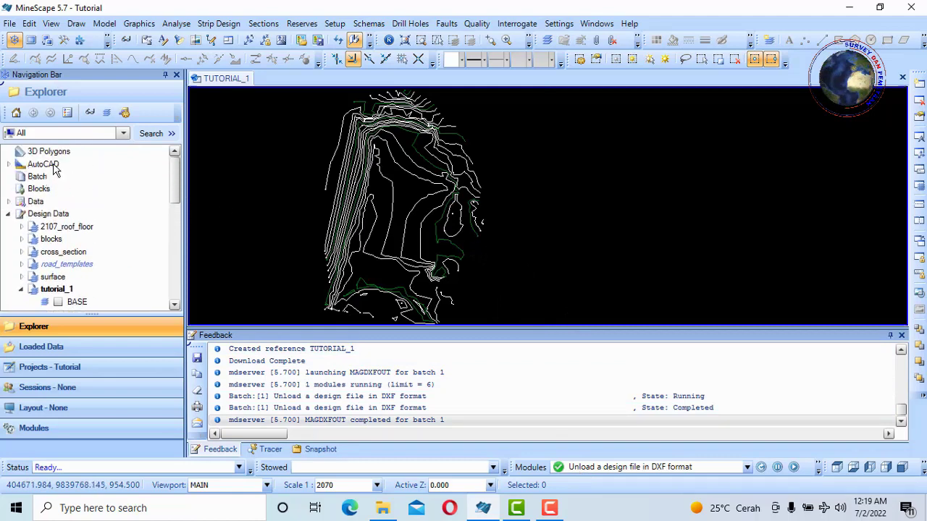
left_click(44, 165)
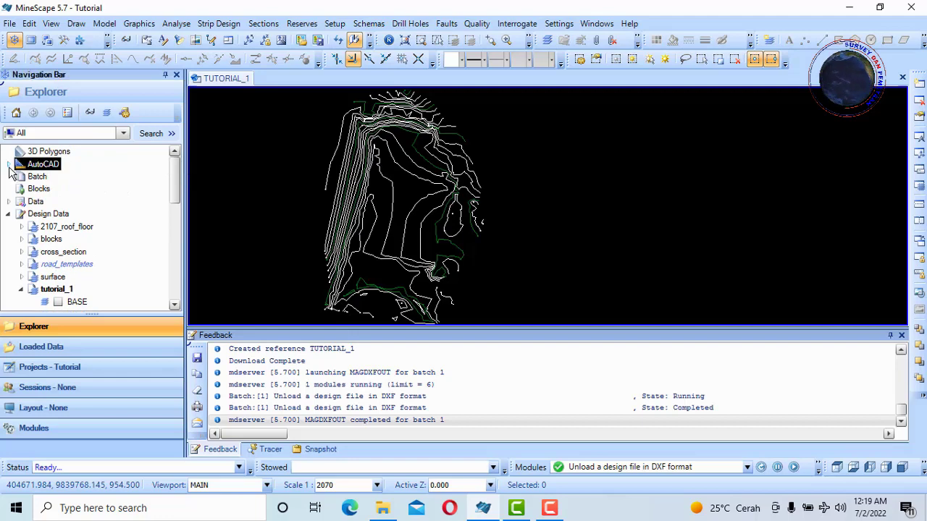
left_click(9, 166)
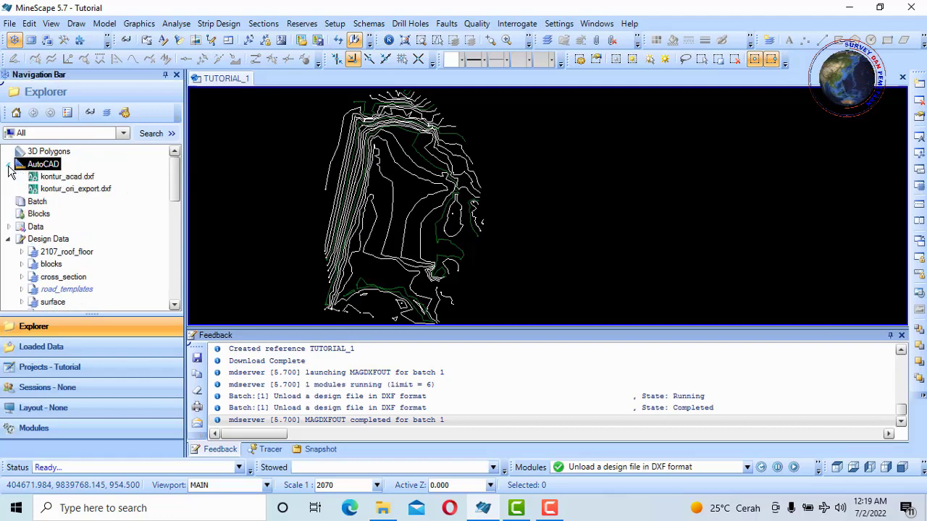
left_click(82, 190)
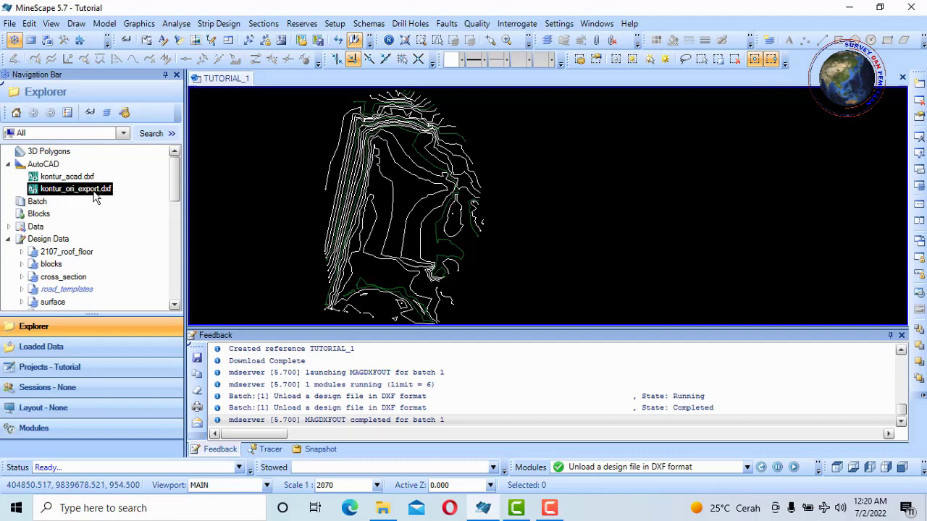
left_click(385, 510)
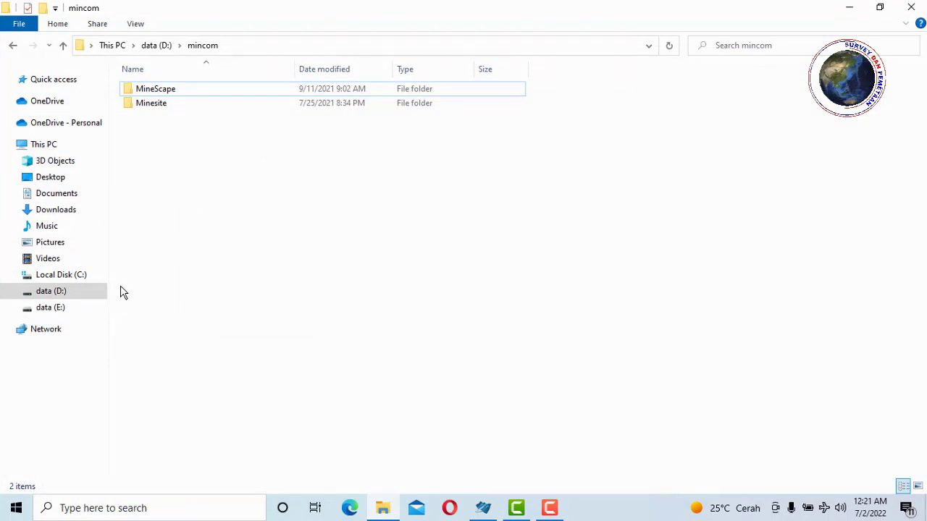
mouse_move(51, 291)
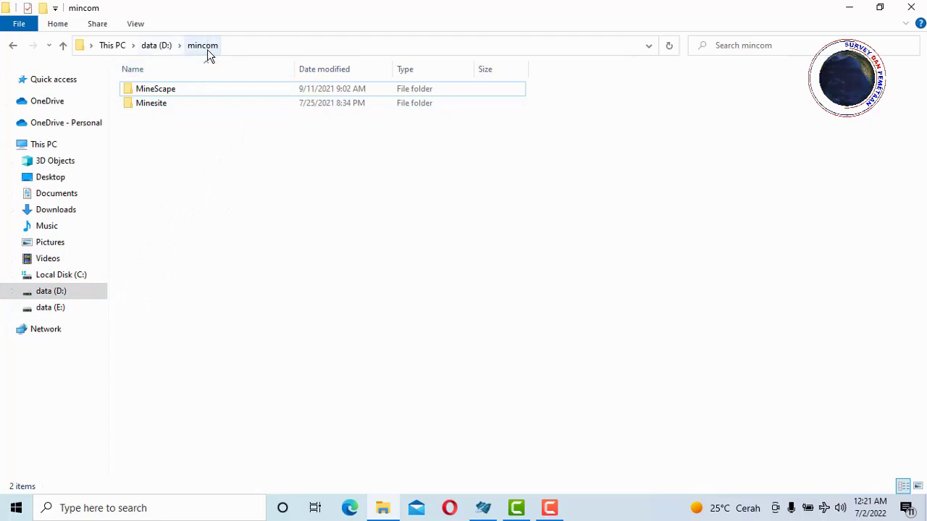
- Browse MineScape > Projects > Tutorial > autocad and select kontur_ori_export
left_click(174, 91)
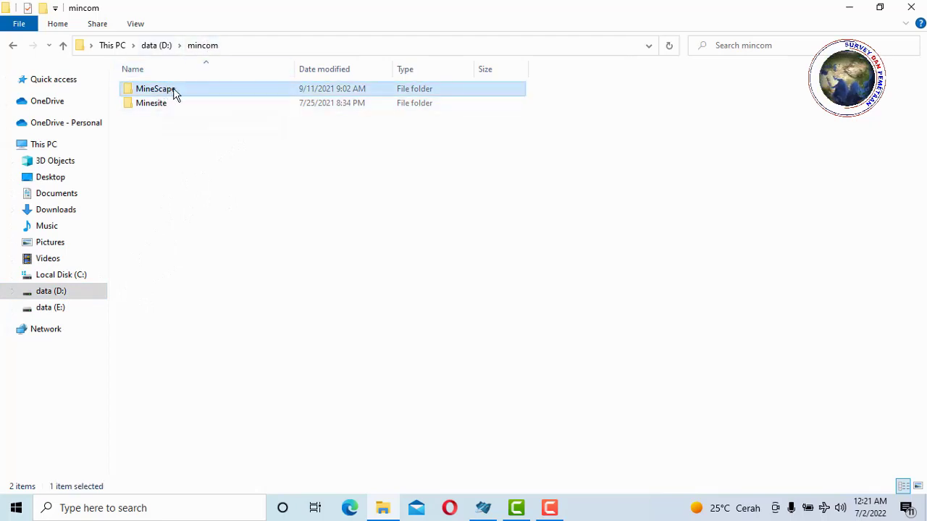
double_click(174, 92)
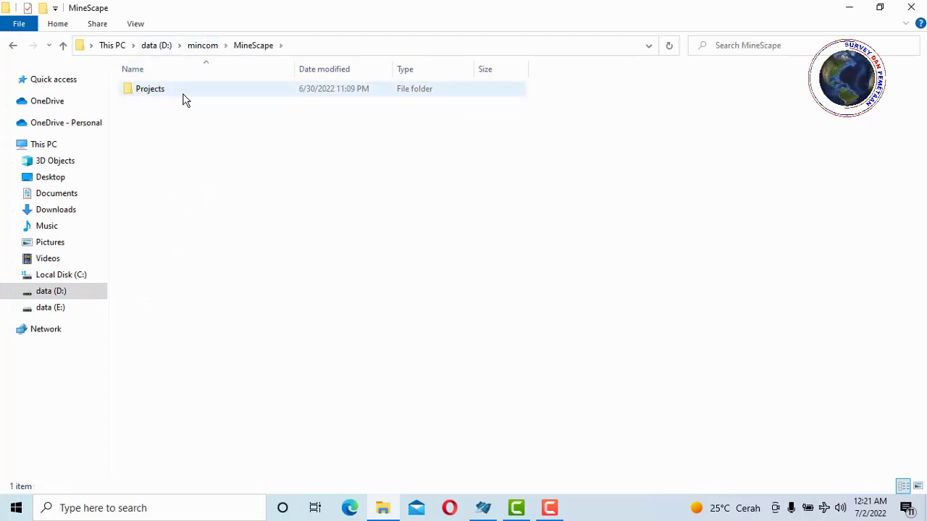
left_click(180, 95)
double_click(181, 96)
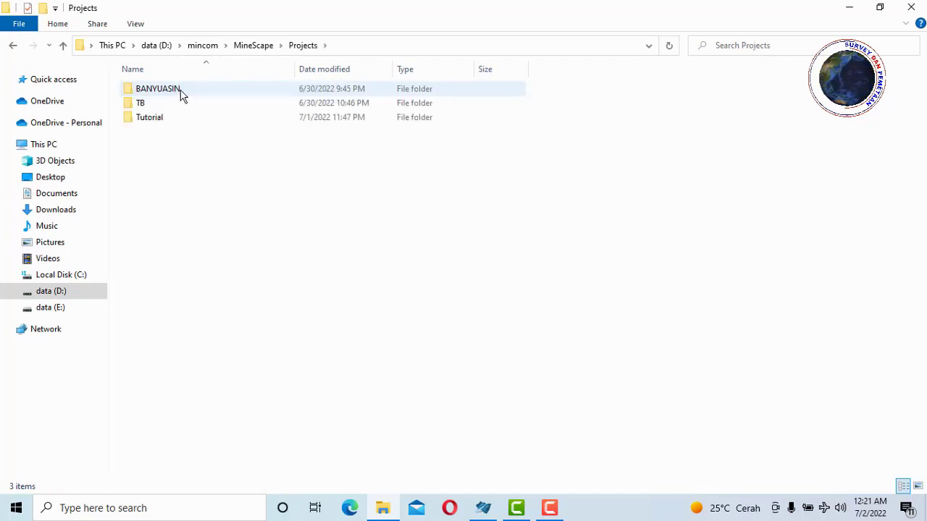
left_click(190, 119)
double_click(186, 118)
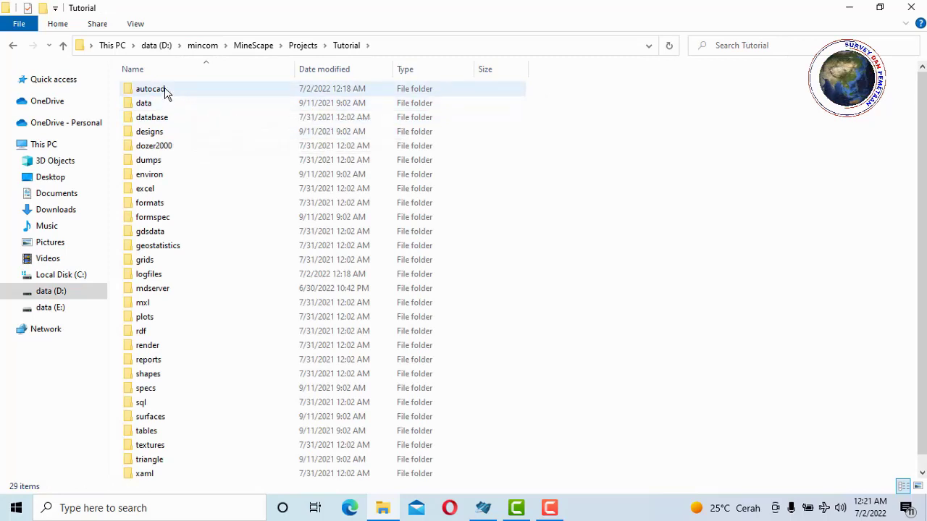
left_click(194, 91)
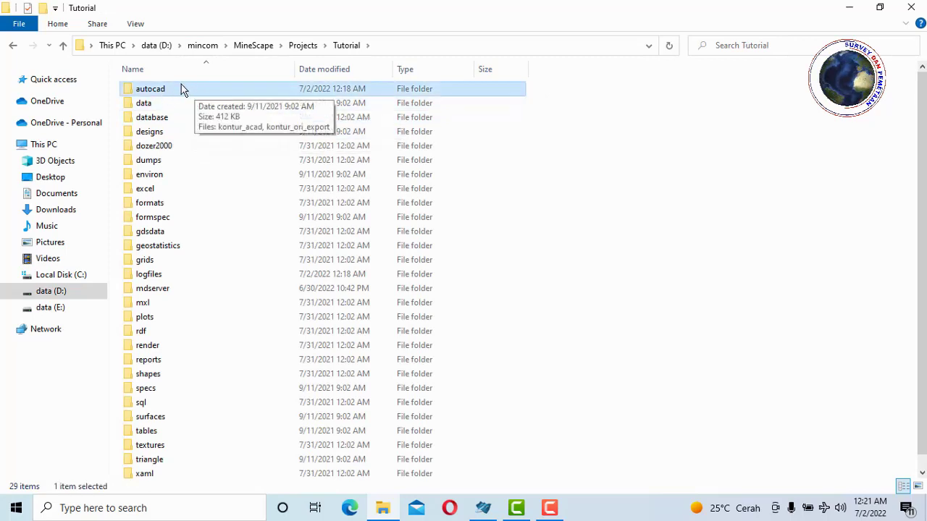
double_click(181, 94)
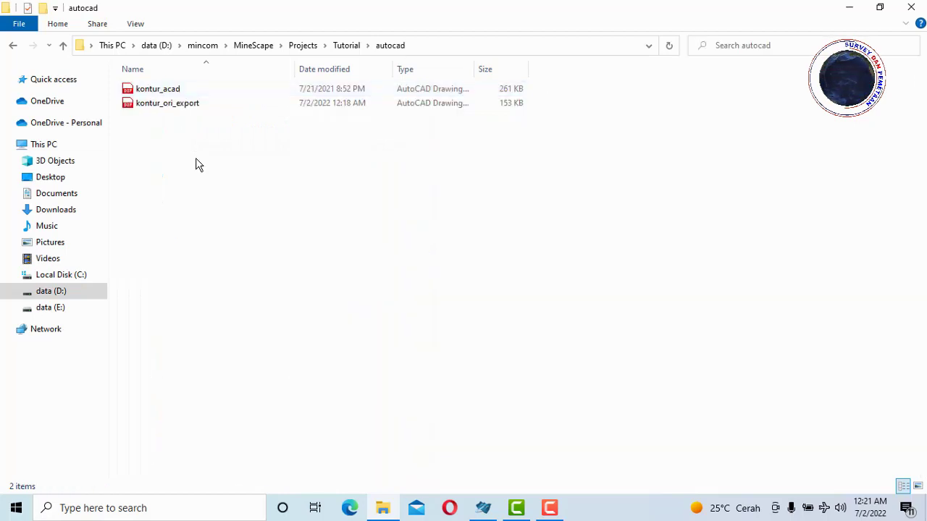
left_click(169, 109)
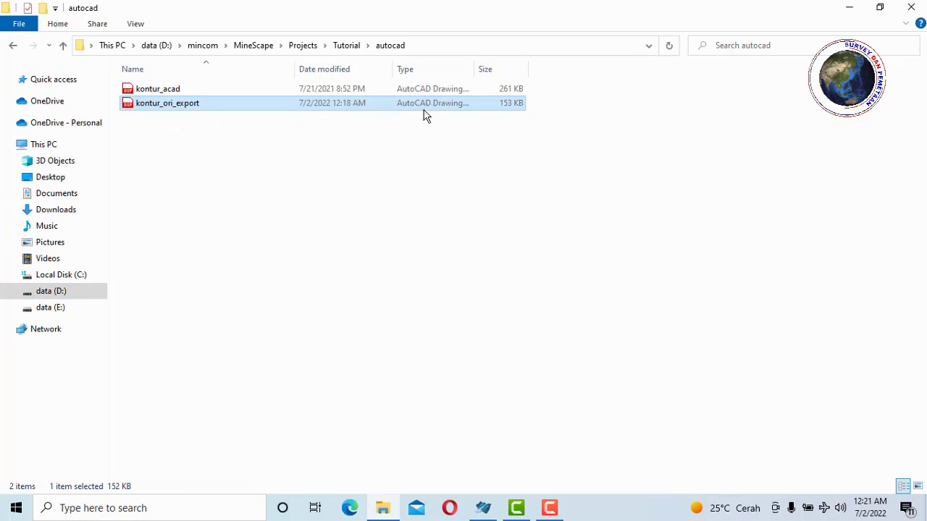
- Paste a copy of kontur_ori_export onto data (E:) and open it in AutoCAD Civil 3D
right_click(208, 103)
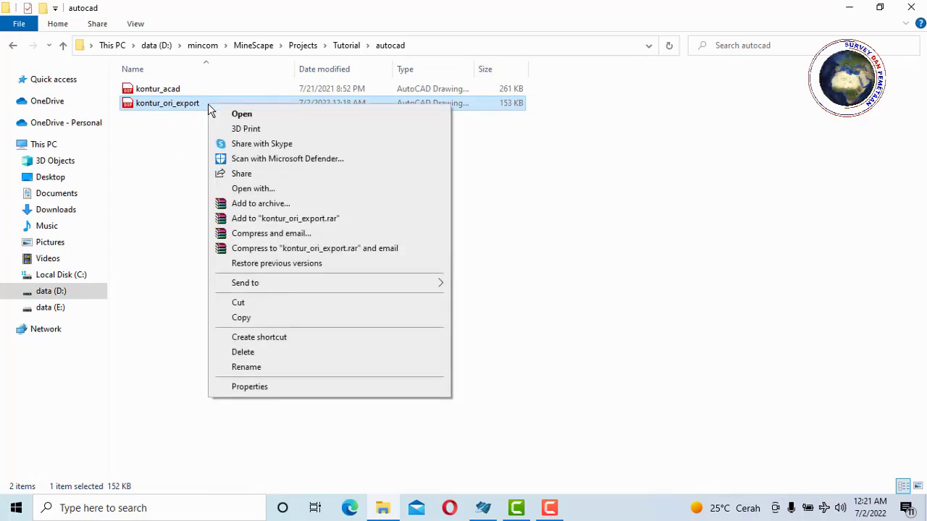
left_click(241, 318)
left_click(73, 307)
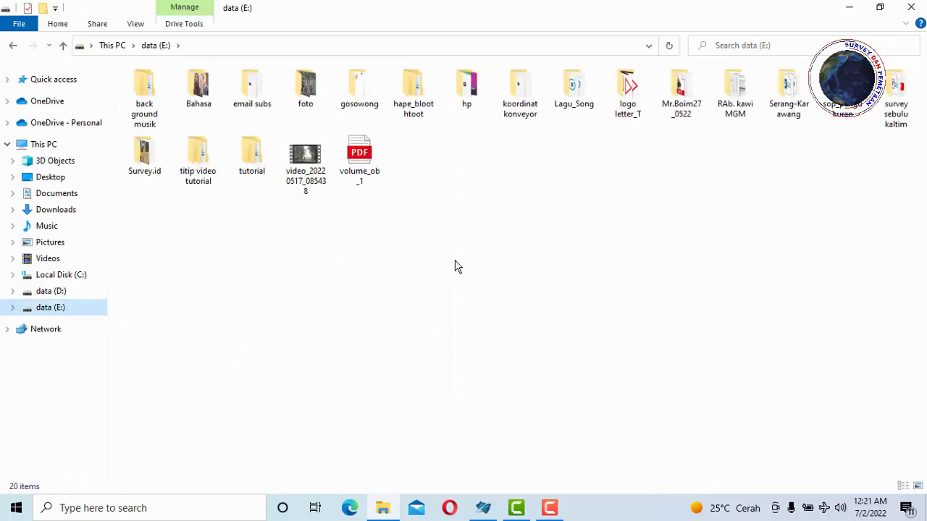
right_click(445, 230)
left_click(474, 316)
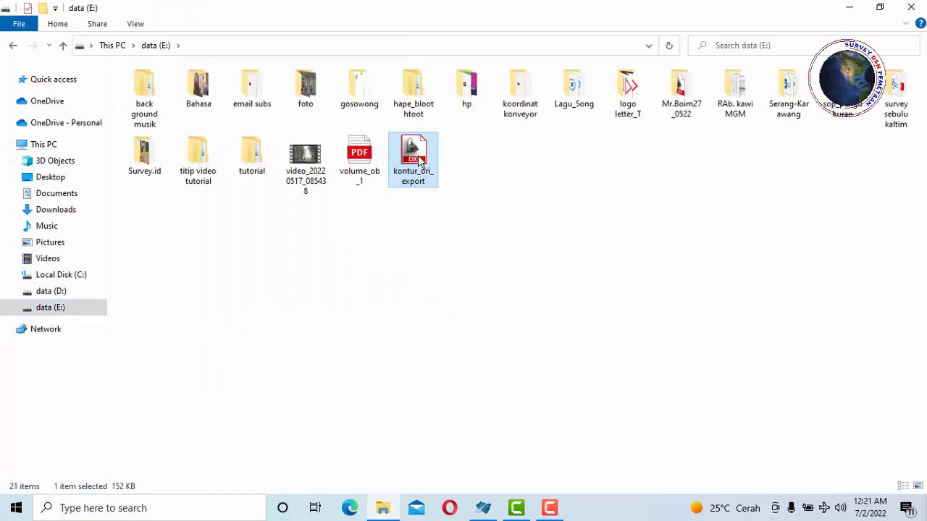
double_click(425, 161)
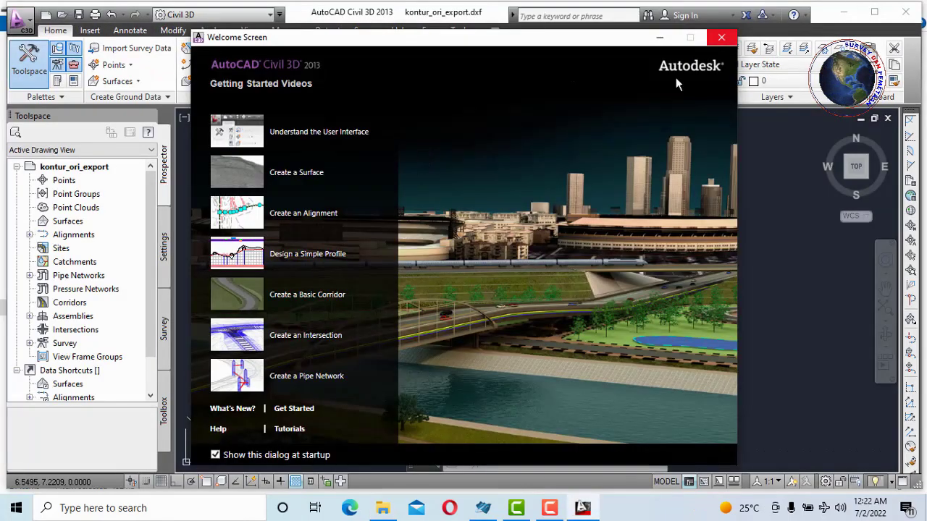
- Close the Welcome Screen so the kontur_ori_export contour lines are visible
left_click(721, 37)
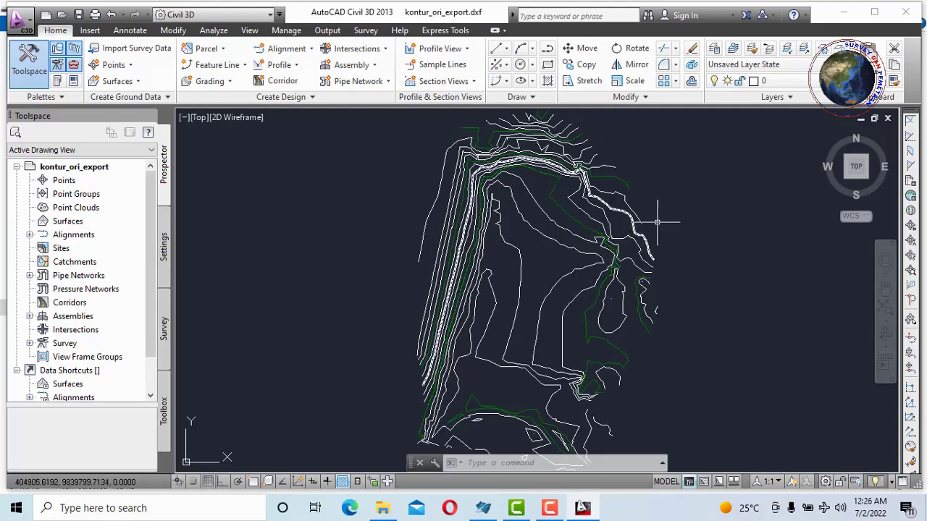
left_click(478, 510)
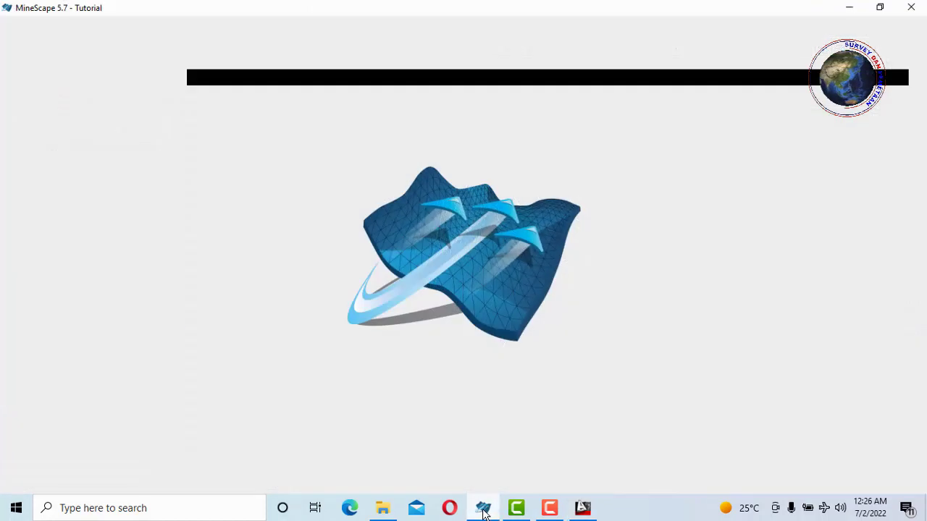